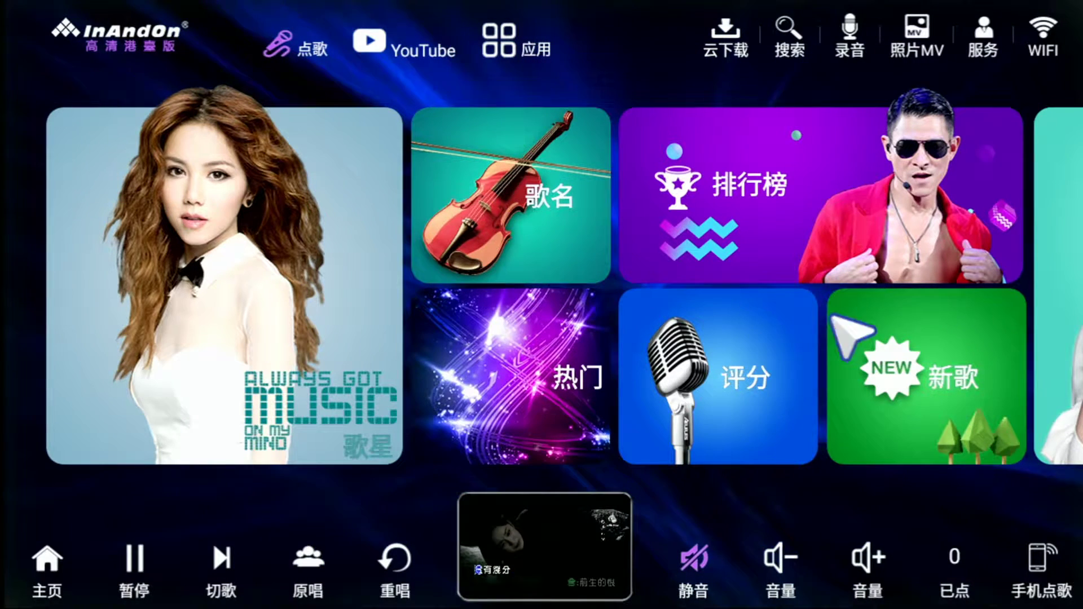
Step: Set the interface language to English from the Service panel's language chooser
left_click(991, 39)
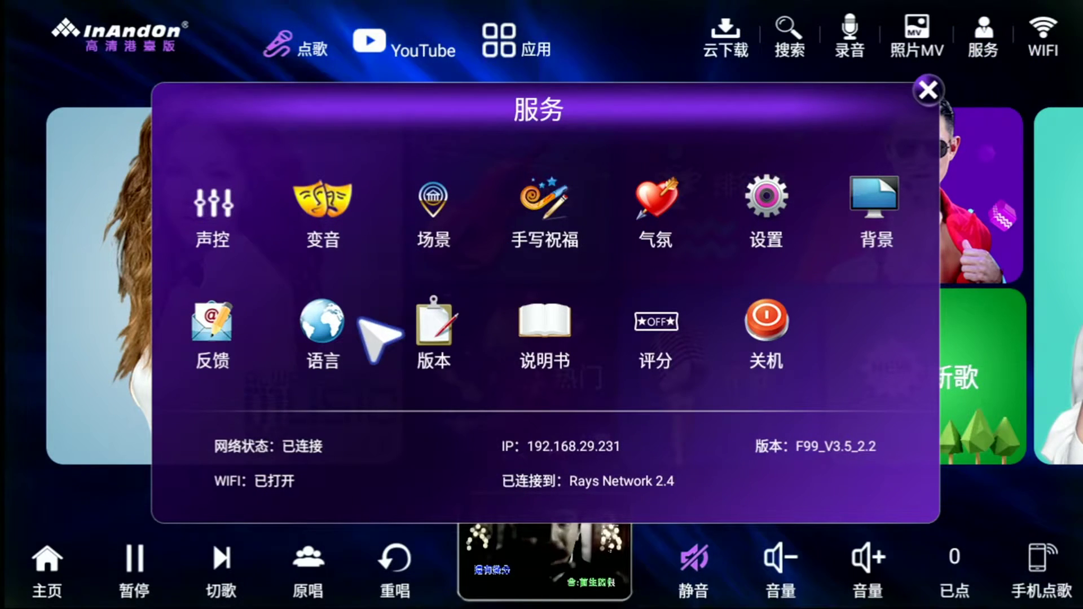
left_click(338, 339)
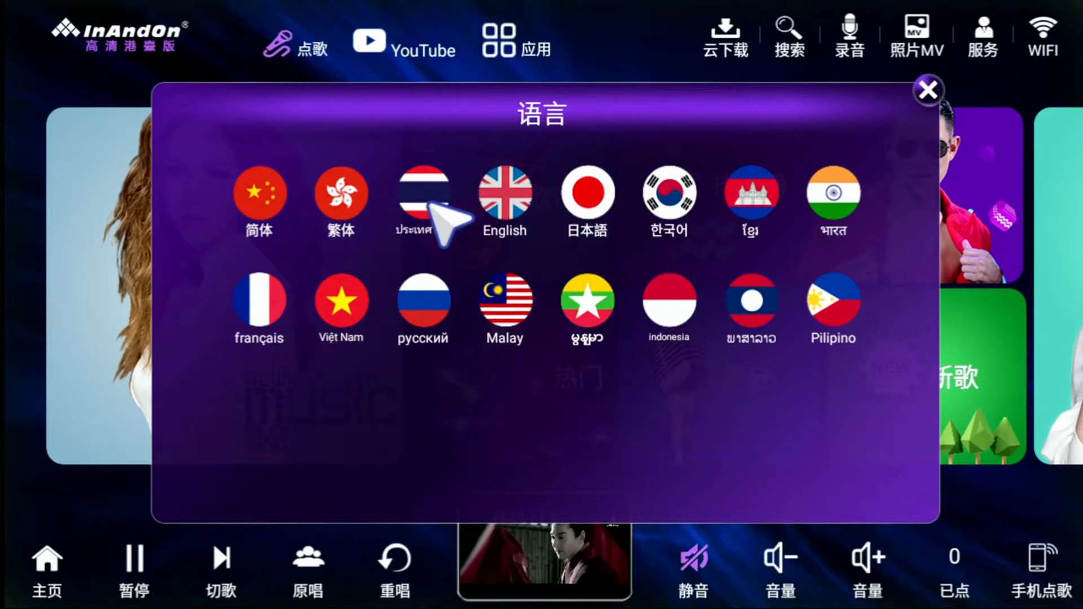
left_click(505, 203)
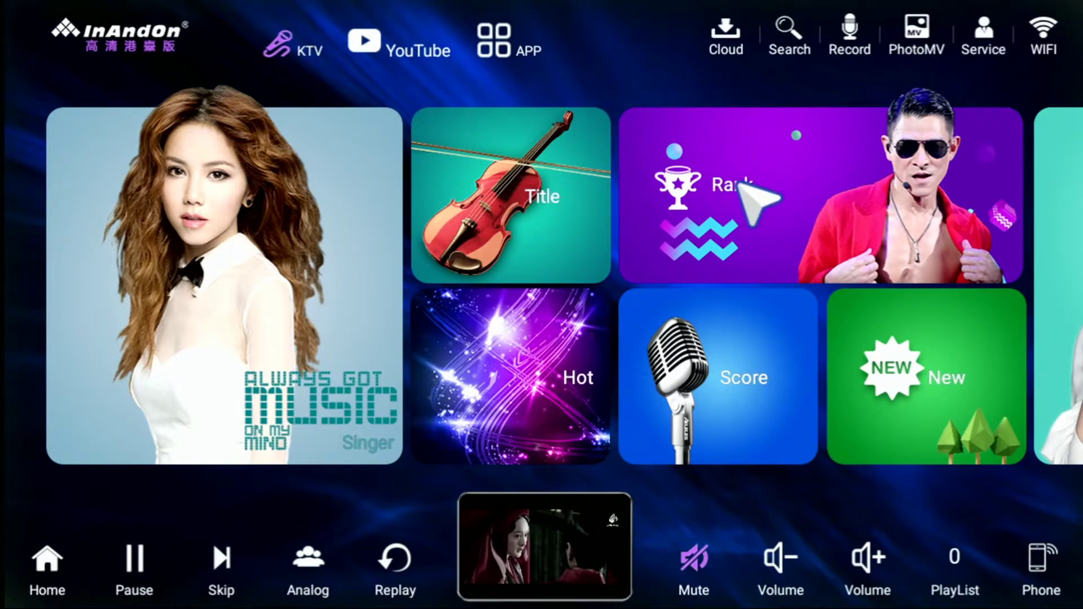
Step: Switch song scoring off from the Service panel and confirm the Warm Prompt
left_click(985, 38)
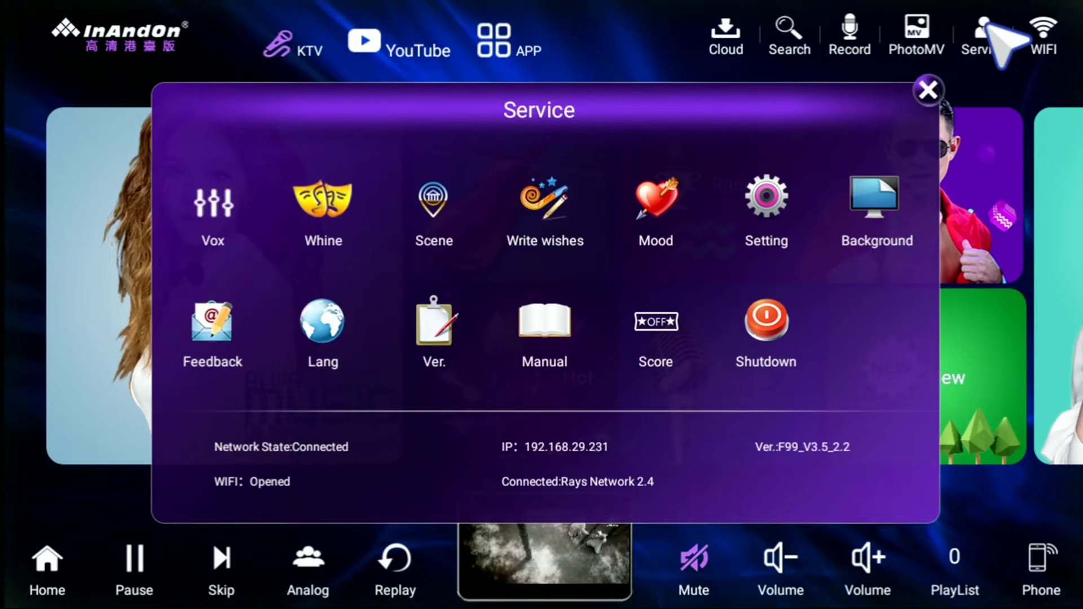
left_click(669, 334)
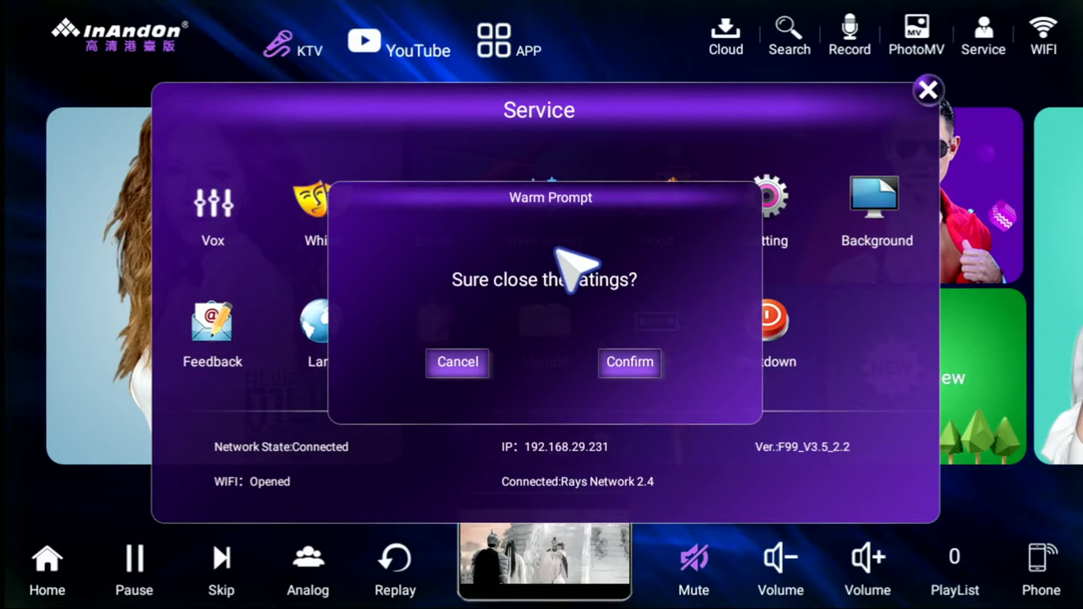
left_click(643, 362)
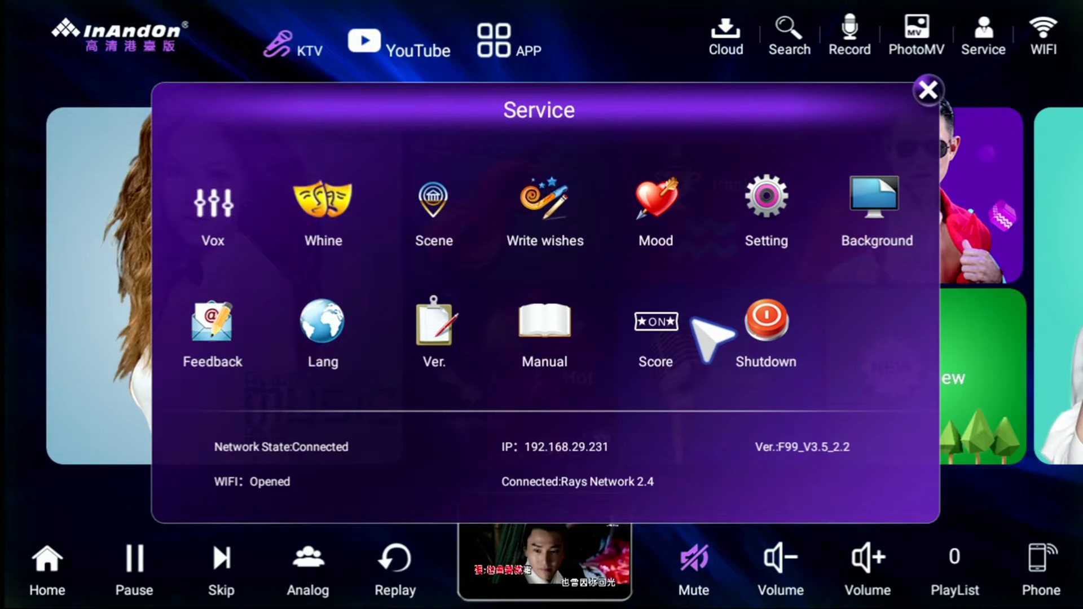
Step: Enter the five-digit settings password on the keypad and confirm to unlock Setting
left_click(767, 203)
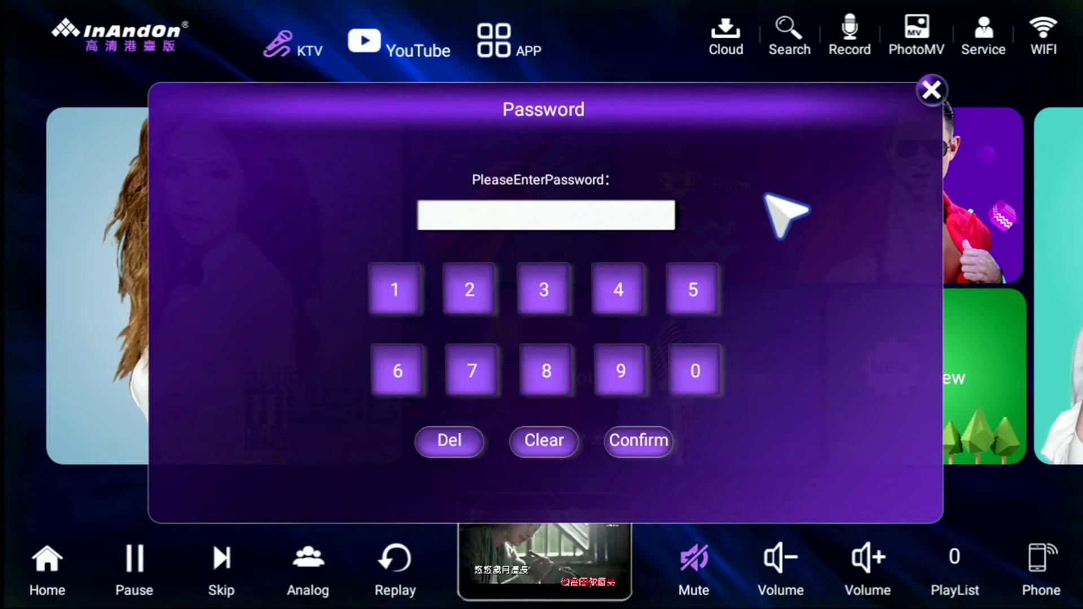
left_click(554, 291)
left_click(620, 288)
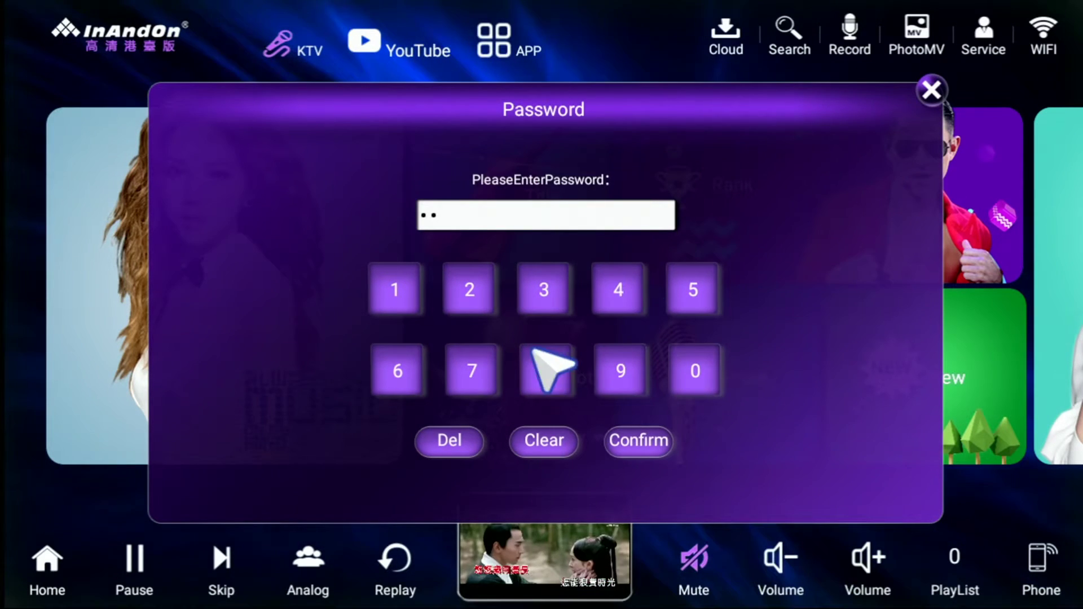
left_click(475, 370)
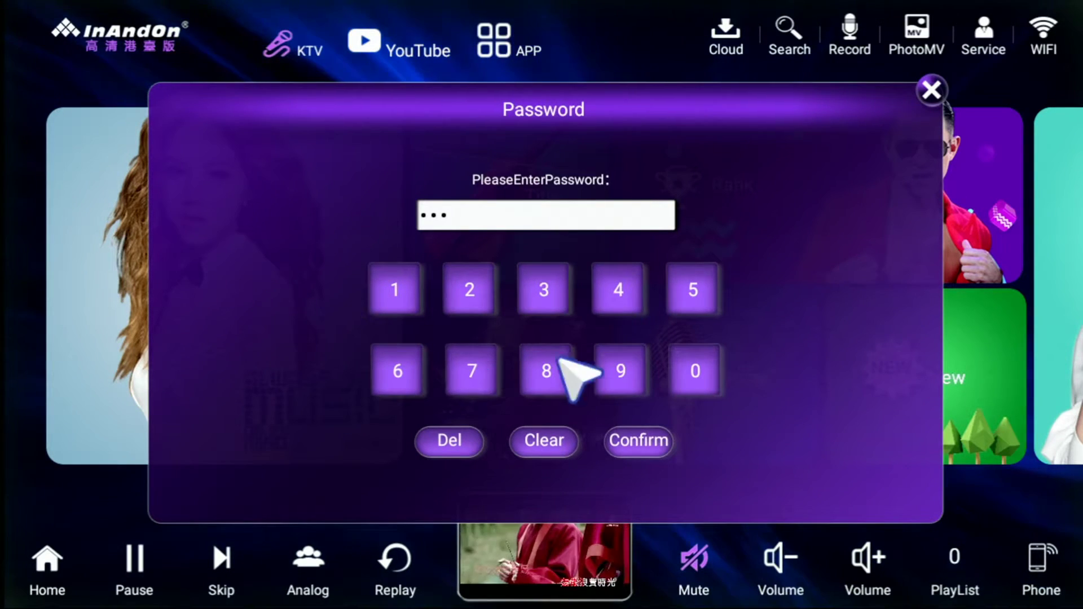
left_click(618, 296)
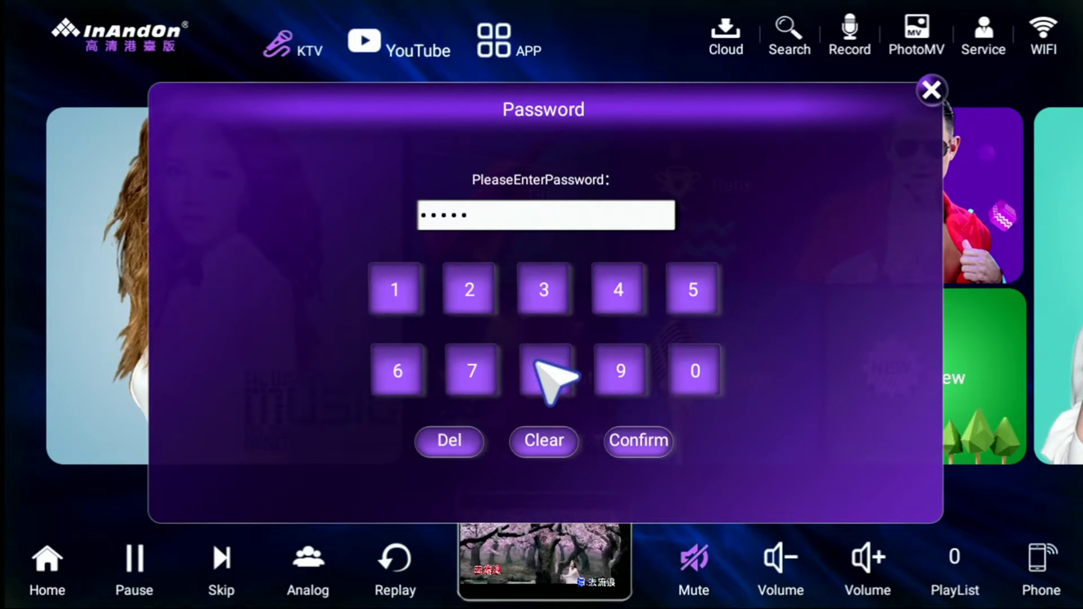
left_click(473, 371)
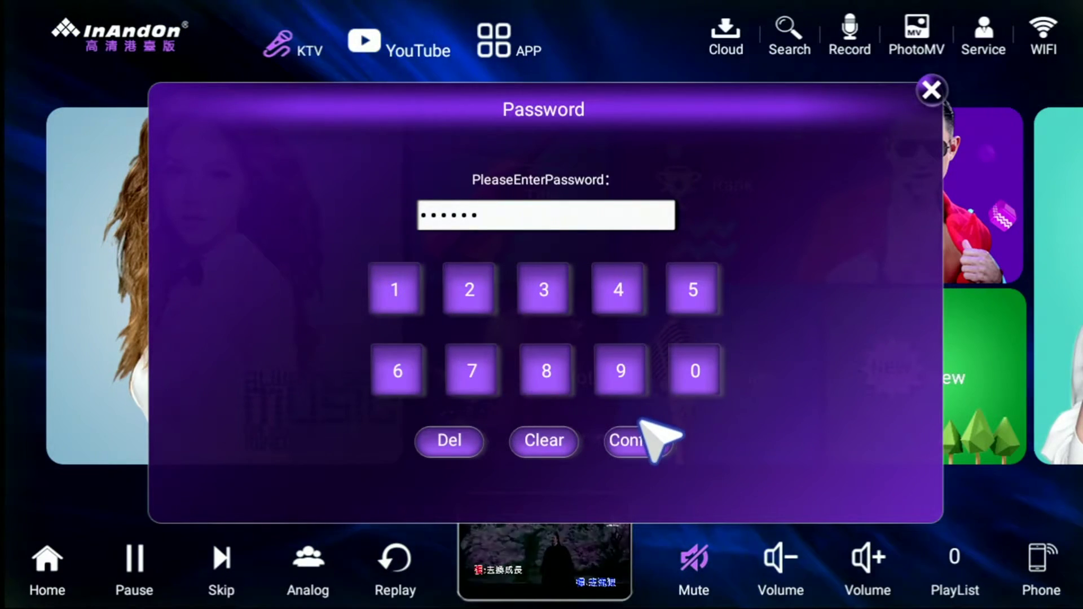
left_click(640, 440)
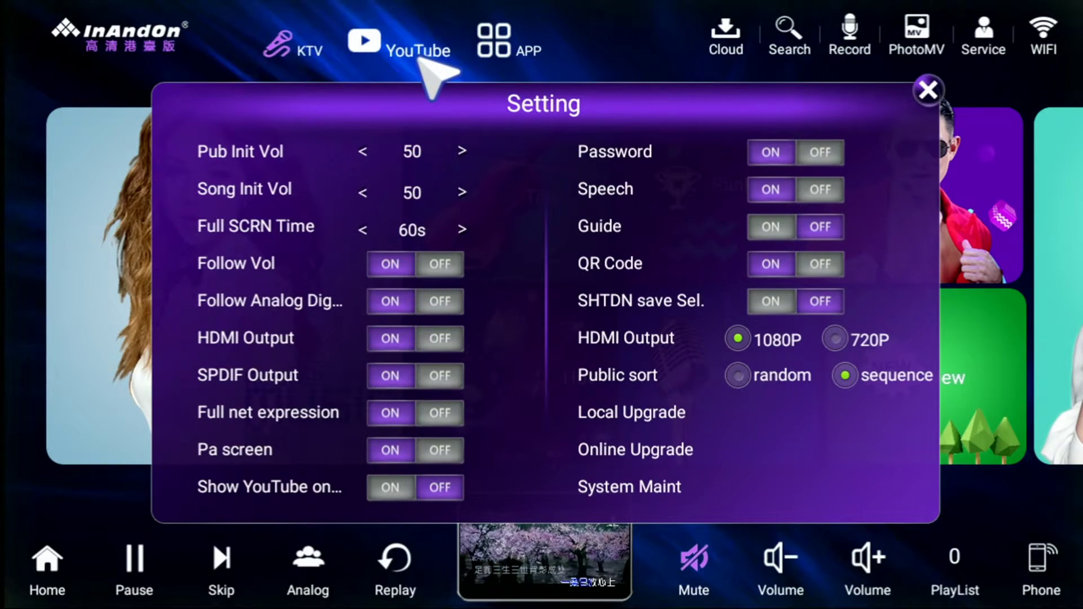
Step: Set 'Show YouTube on...' to OFF and the settings Password to OFF
left_click(428, 496)
left_click(436, 487)
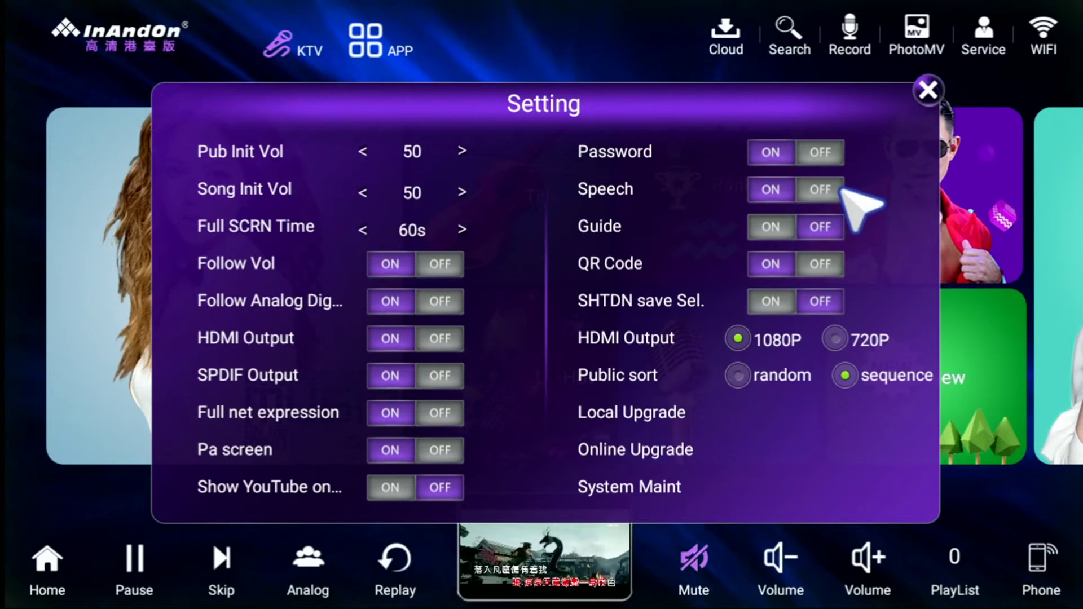
left_click(821, 154)
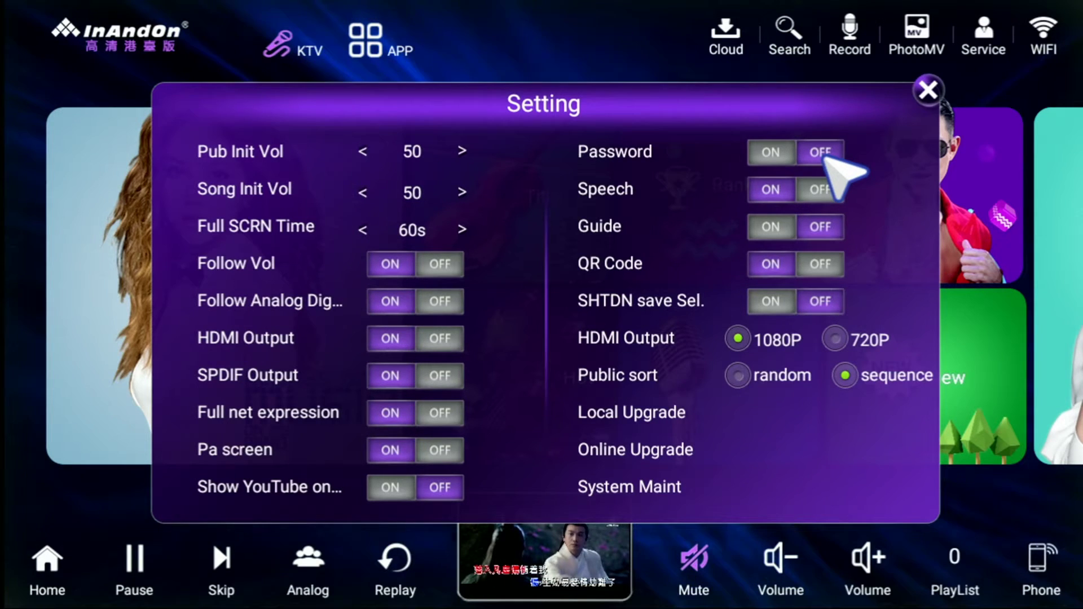
Step: Enter System Maint, confirm Rolling Text, and check Other Settings keeps Phone on WEB
left_click(669, 491)
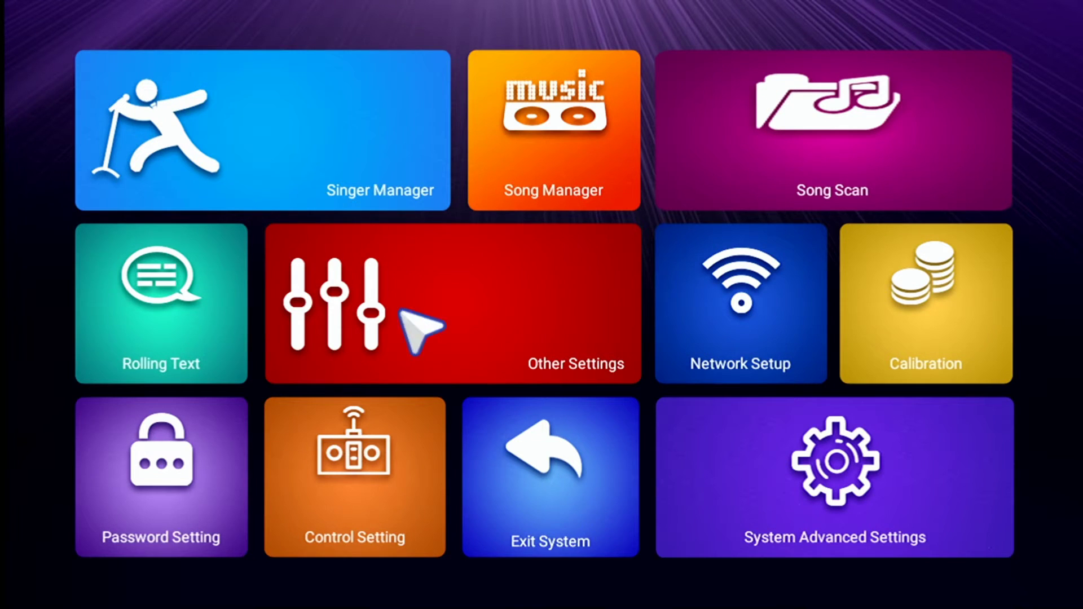
left_click(128, 327)
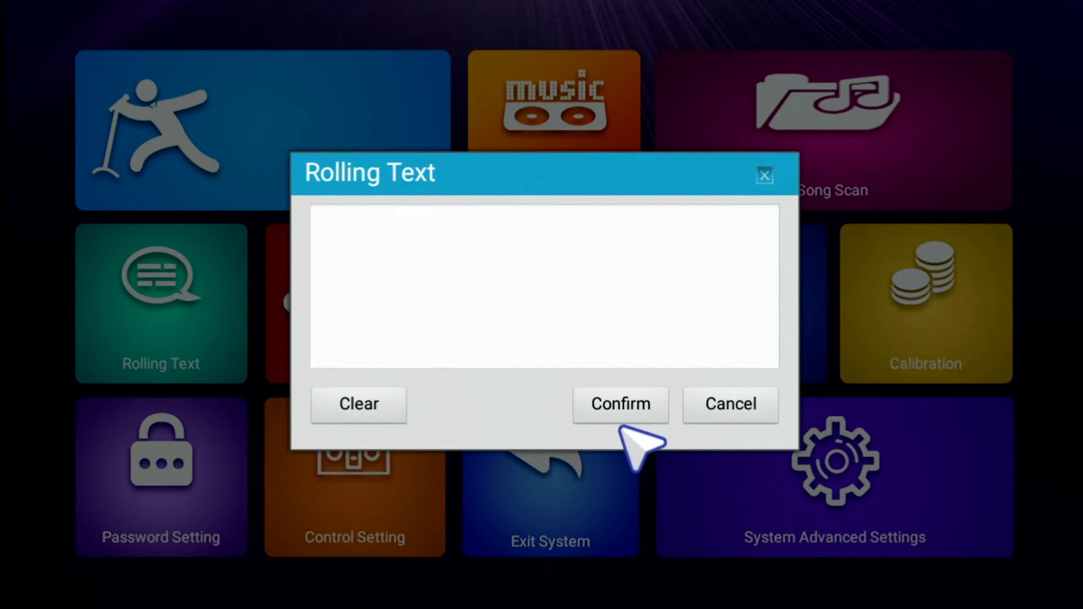
left_click(621, 403)
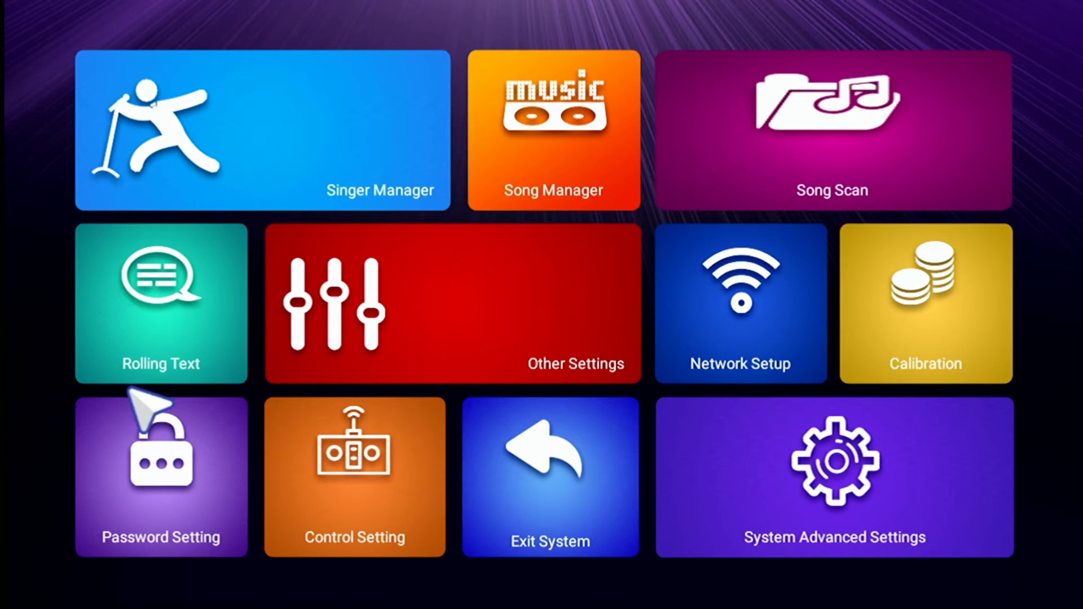
left_click(373, 368)
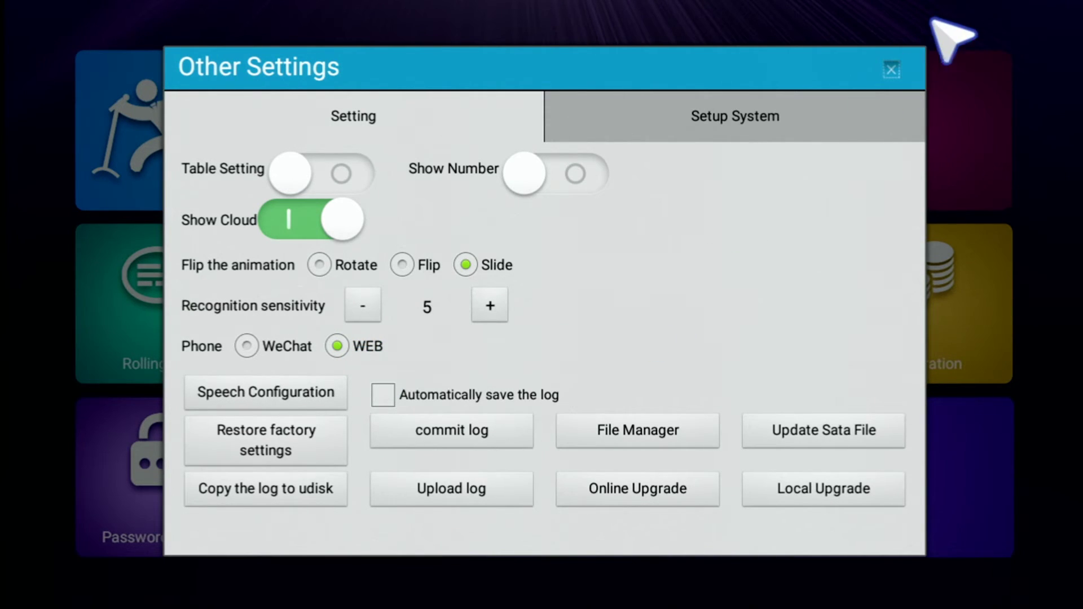
Step: Exit maintenance to the home screen and show the phone song-ordering QR info
left_click(893, 70)
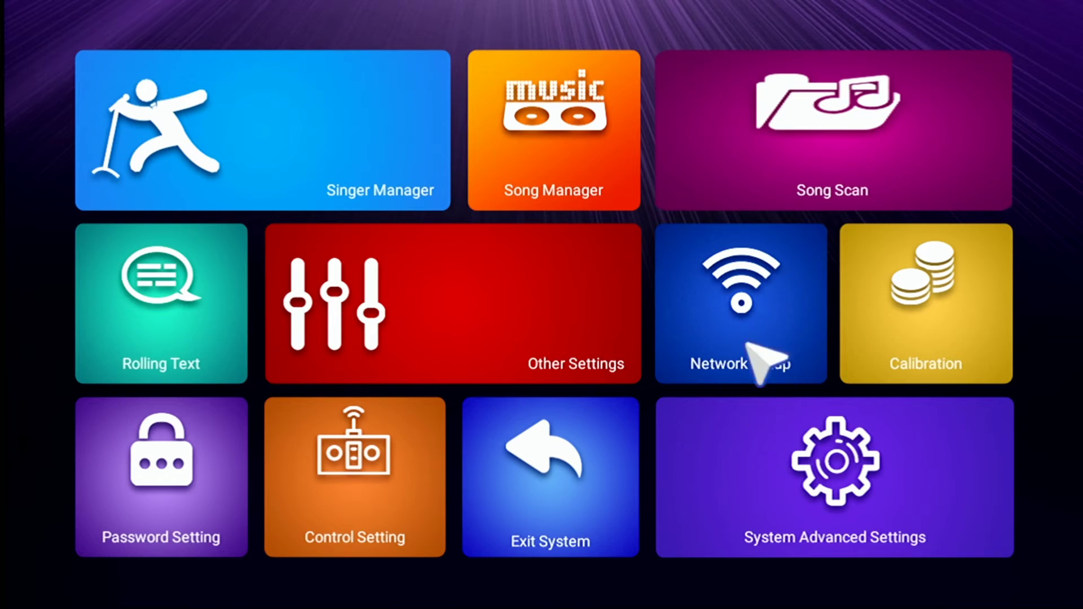
left_click(549, 511)
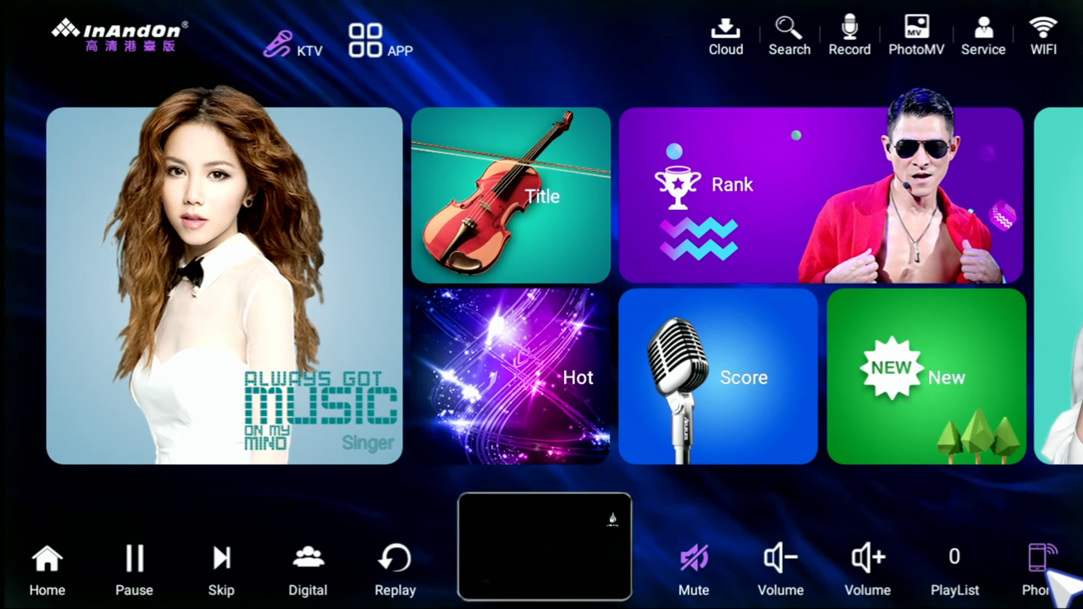
left_click(1043, 562)
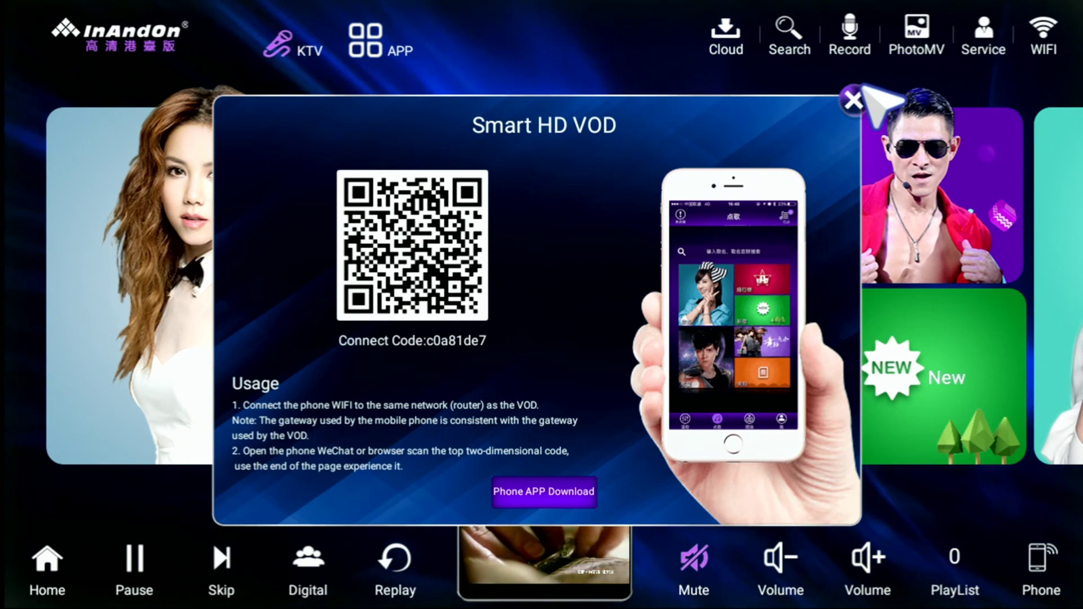
Step: Verify WiFi is connected to Rays Network 2.4 and cancel out of WiFi Setup
left_click(855, 100)
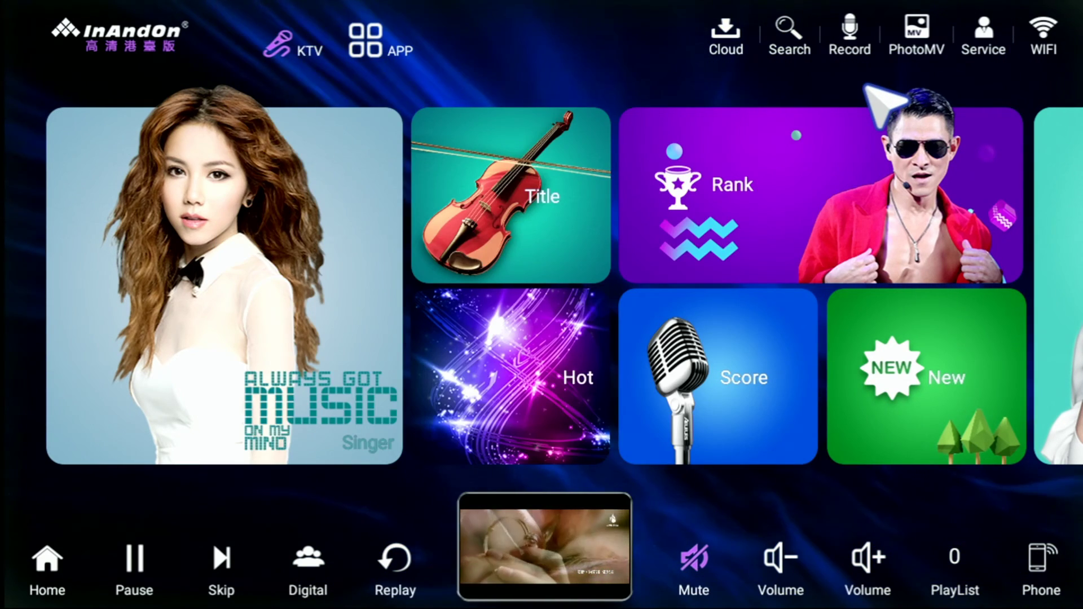
left_click(1044, 36)
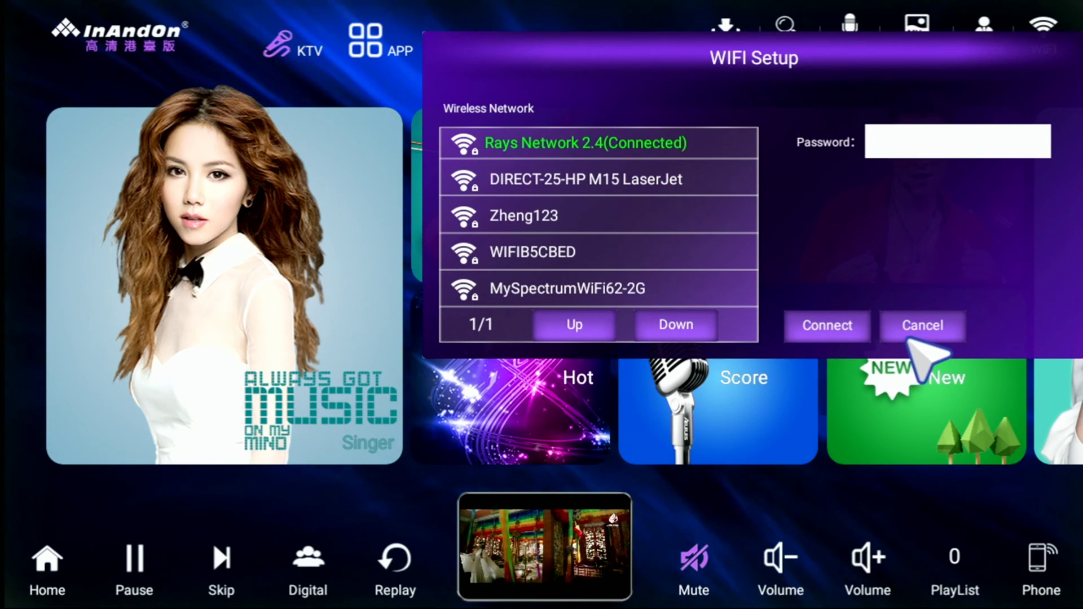
left_click(923, 330)
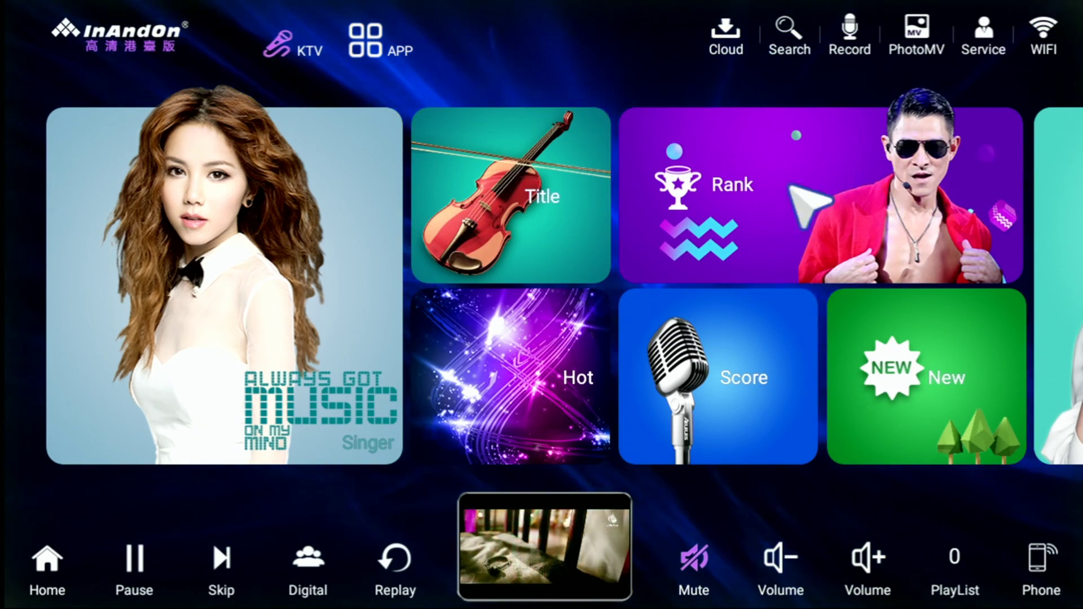